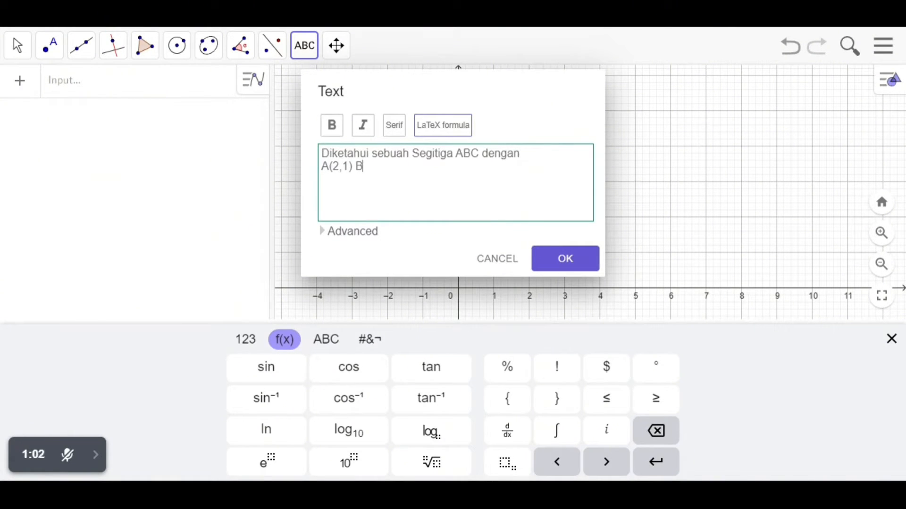
Continue the problem text with "A(2,1) B(5,3) dan C(6,1) diputar 60° searah jarum jam terhadap titik pusat (0,0).".
text(A(2,1) B(5,3) dan C()
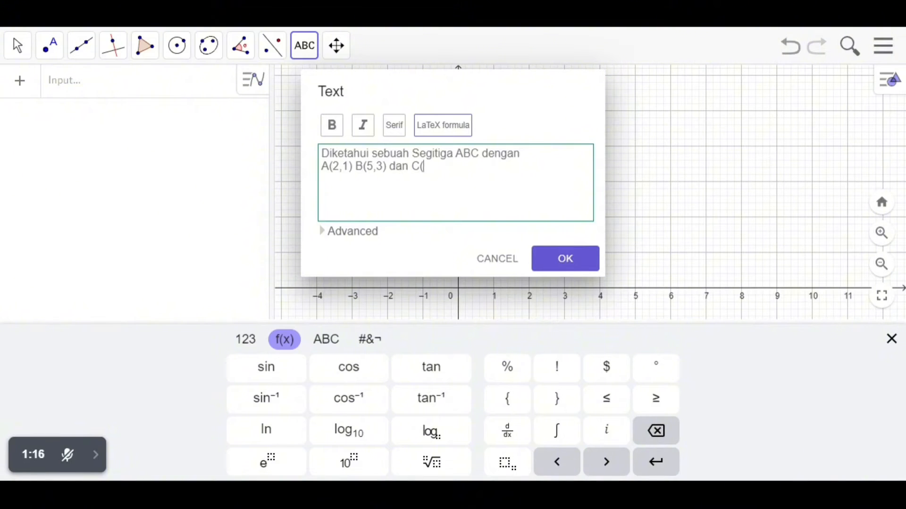
text(6,1) diputar 60)
click(663, 377)
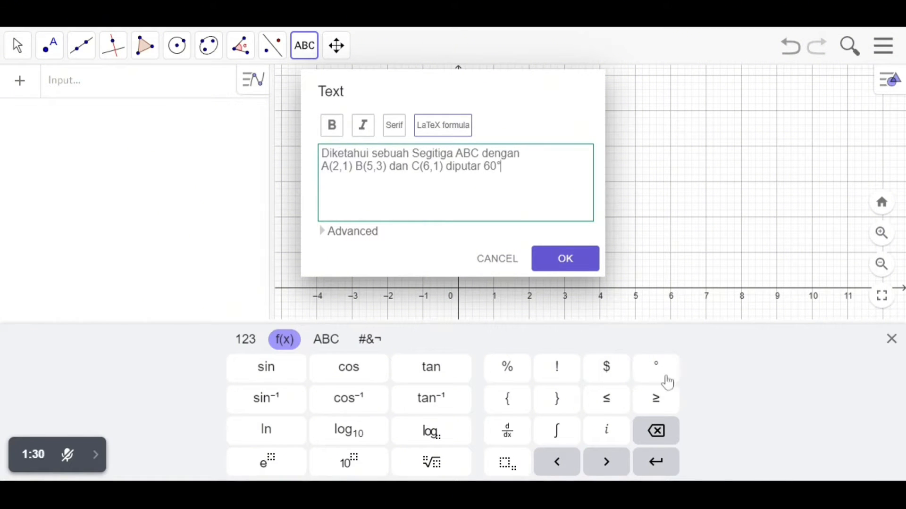
text(searah)
key(Return)
text(jarum jam terhad)
text(ap titi)
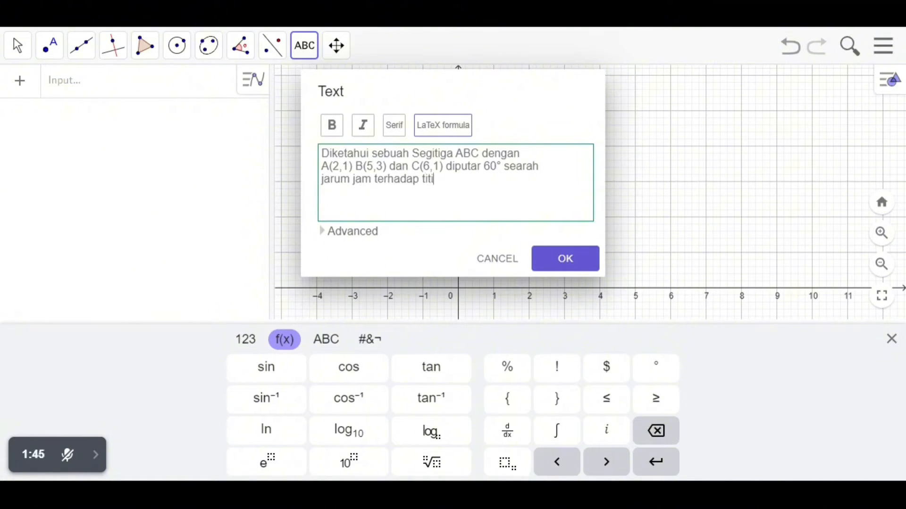
text(k pusat (0,0).)
key(Return)
Add the closing line "Hasil transformasinya yaitu..." and insert the text with LaTeX formula formatting turned off.
text(ha)
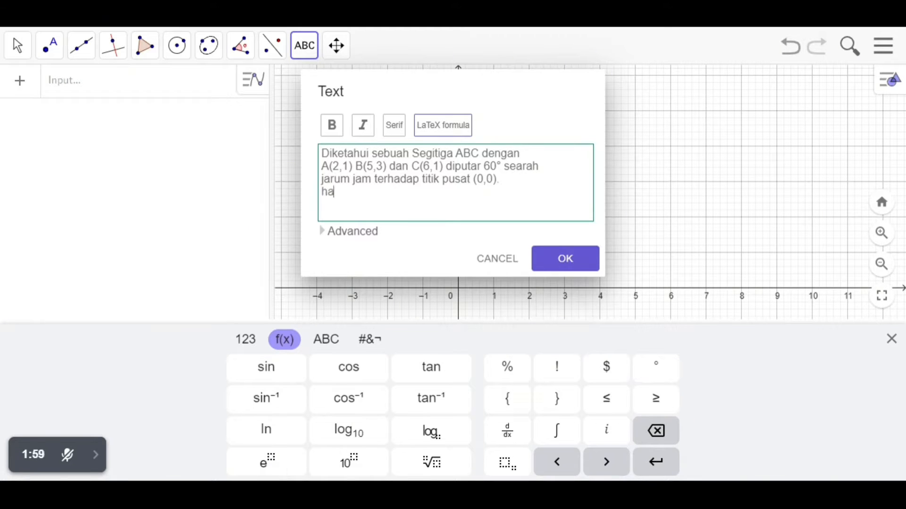
key(BackSpace)
key(BackSpace)
text(Hasil transformasinya yaitu...)
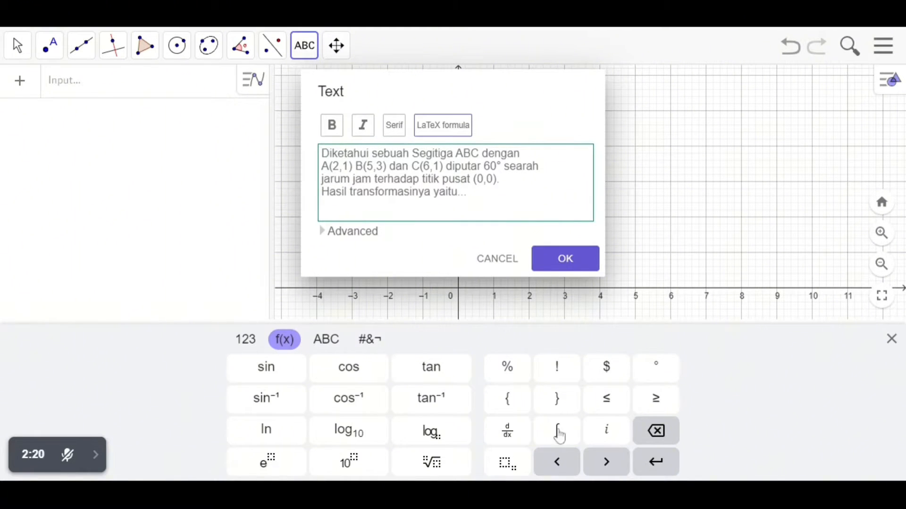
click(362, 238)
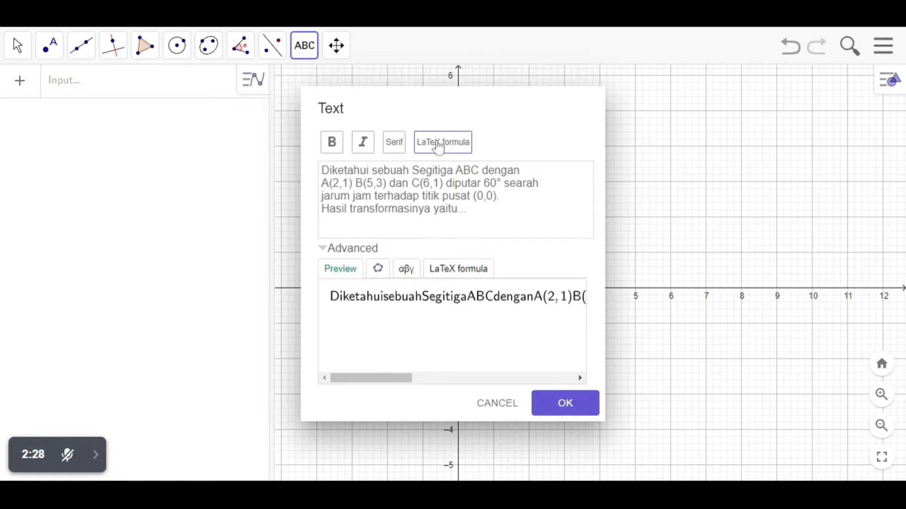
click(439, 145)
click(558, 408)
Move the problem text slightly up and to the left within the graph.
click(50, 47)
click(87, 91)
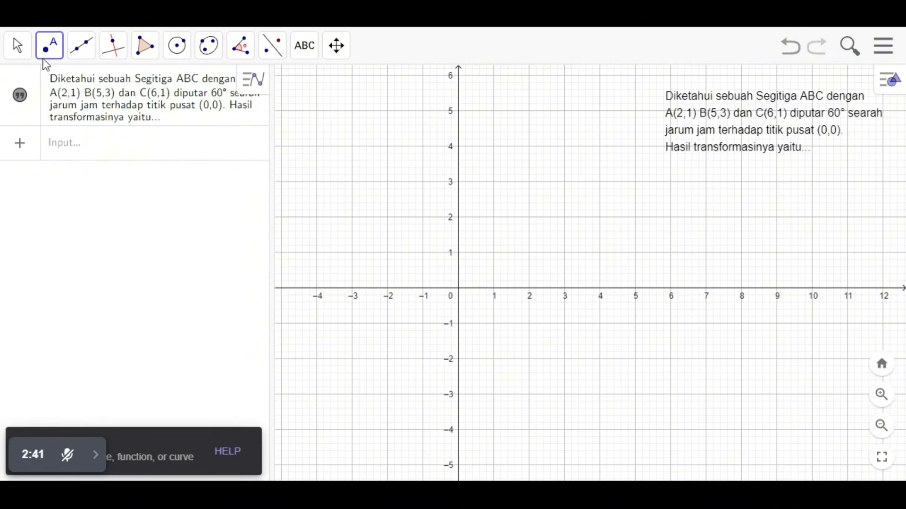
click(19, 47)
mouse_move(50, 53)
mouse_move(696, 127)
mouse_down()
mouse_move(734, 117)
mouse_move(686, 113)
mouse_up()
Place three points on the grid: A at (2, 1), B at (5, 3) and C at (6, 1).
click(49, 46)
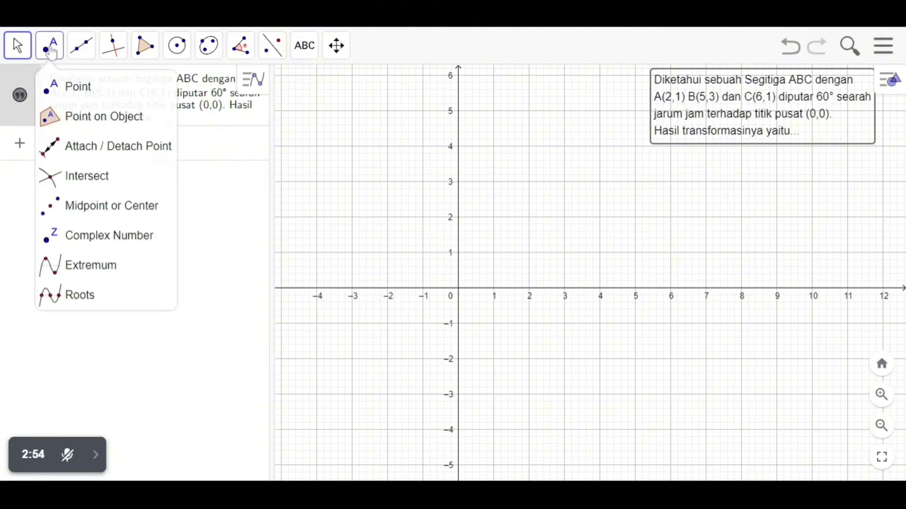
click(75, 86)
right_click(532, 258)
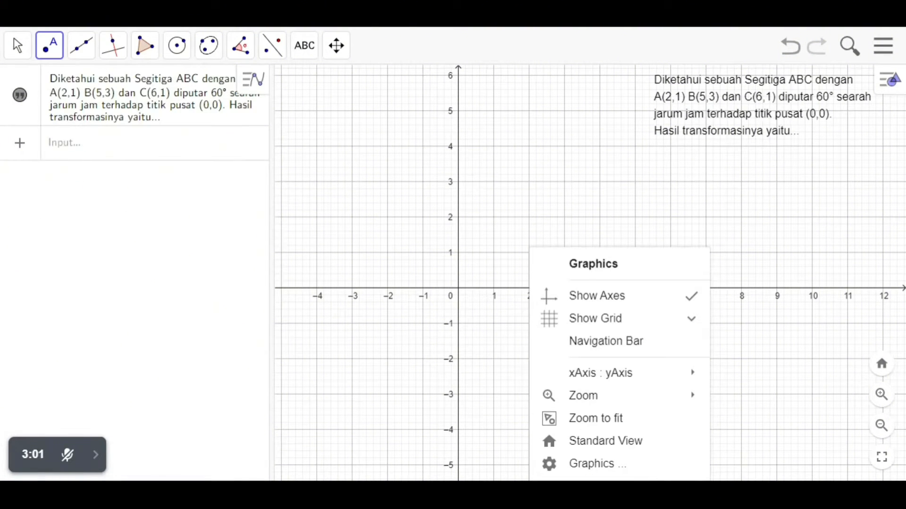
click(530, 220)
drag(530, 220, 529, 252)
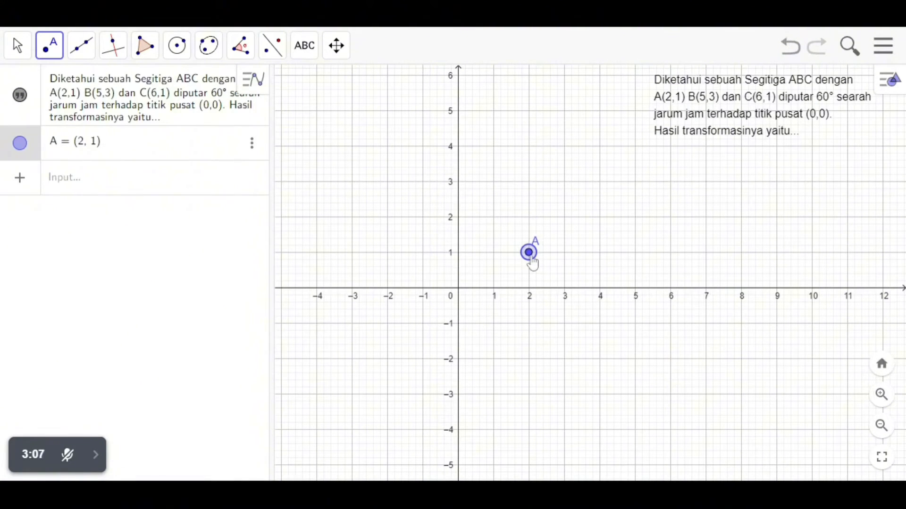
click(635, 182)
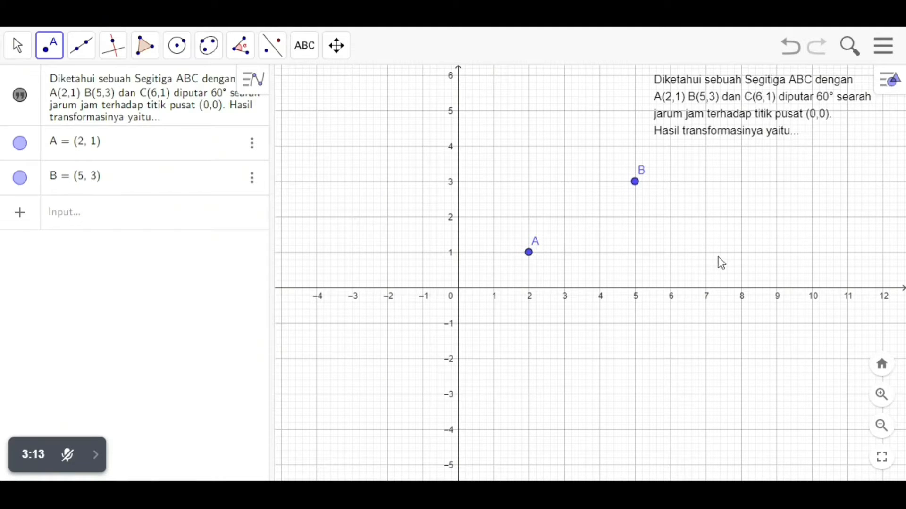
click(672, 257)
drag(671, 257, 670, 252)
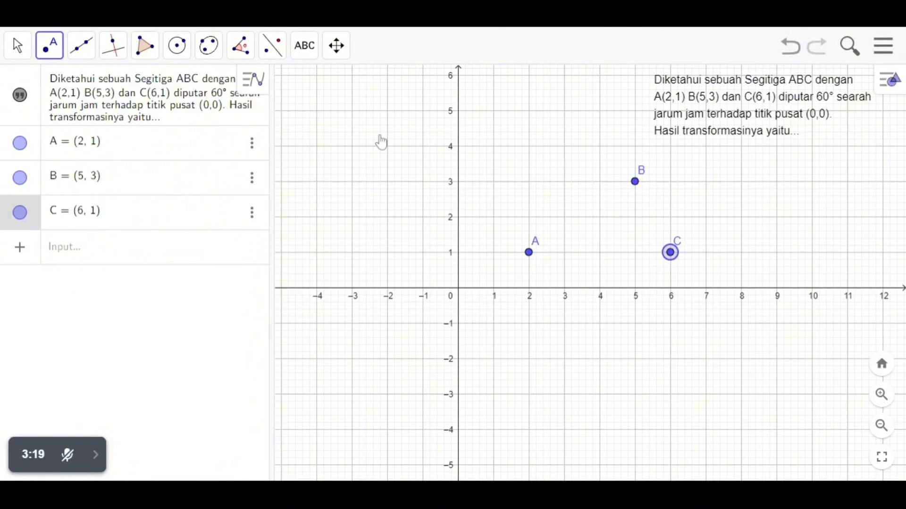
click(145, 46)
click(171, 86)
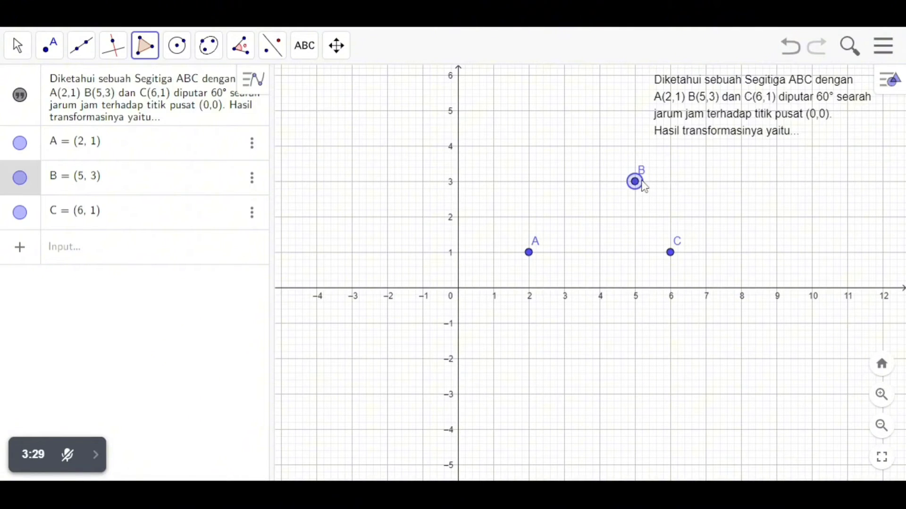
click(14, 46)
Construct triangle ABC with the Polygon tool through points A, B and C, closing it at A.
click(126, 55)
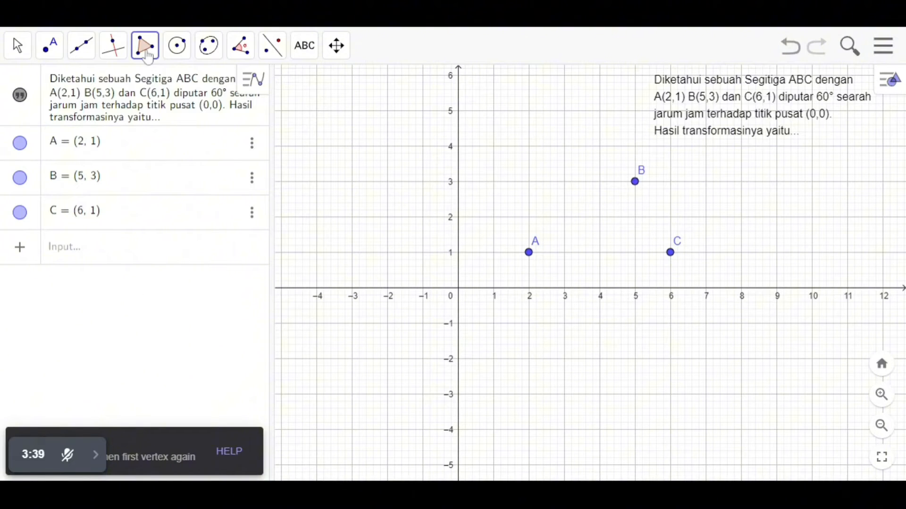
click(146, 45)
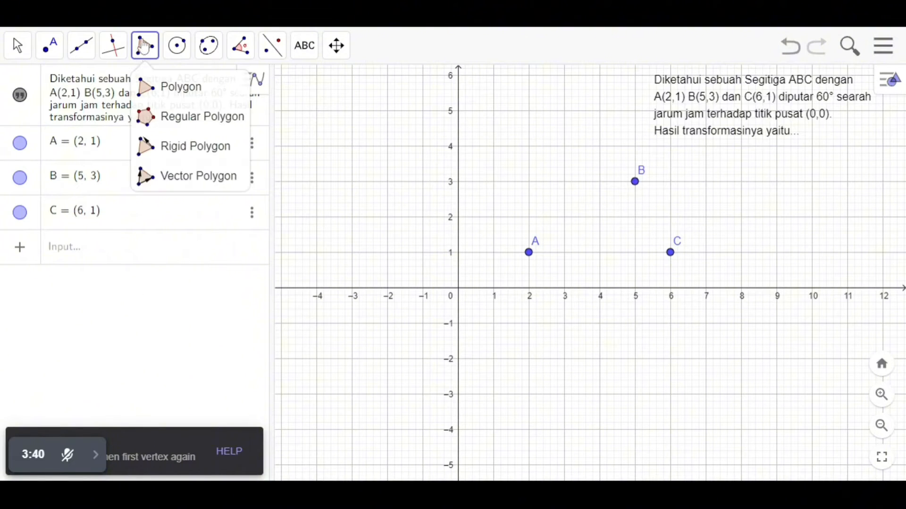
click(168, 95)
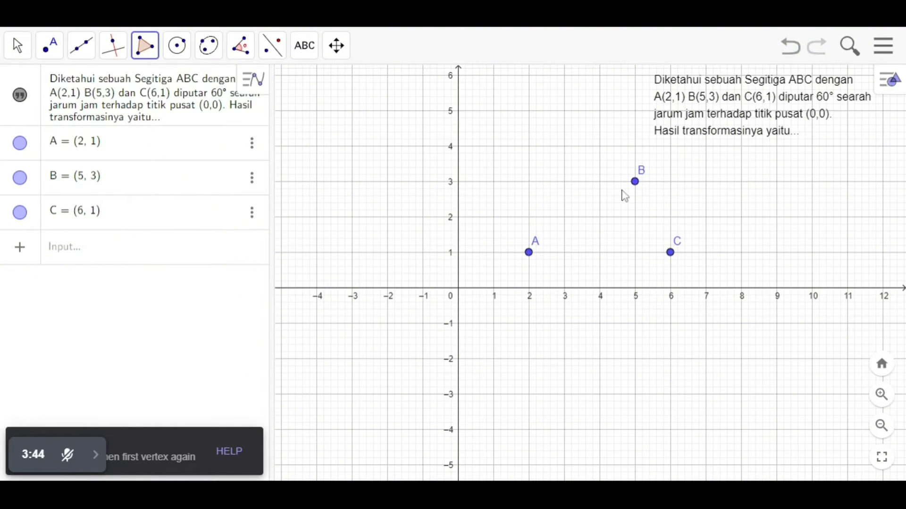
click(529, 252)
click(635, 181)
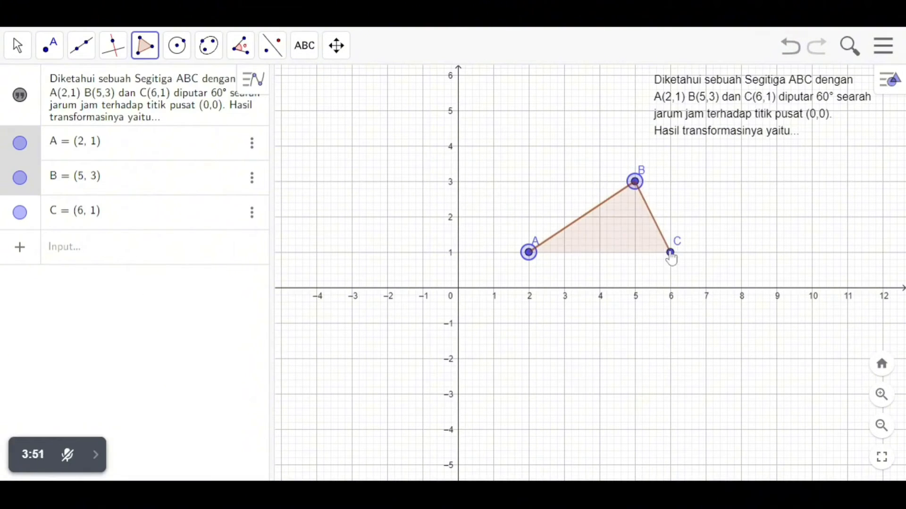
click(670, 253)
click(528, 253)
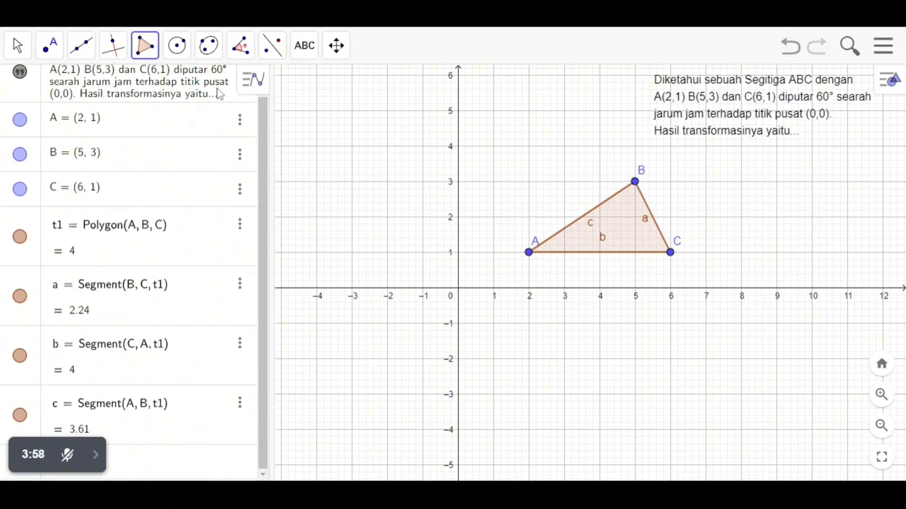
Place a point at the origin where the axes intersect and hide its label.
click(49, 46)
click(71, 86)
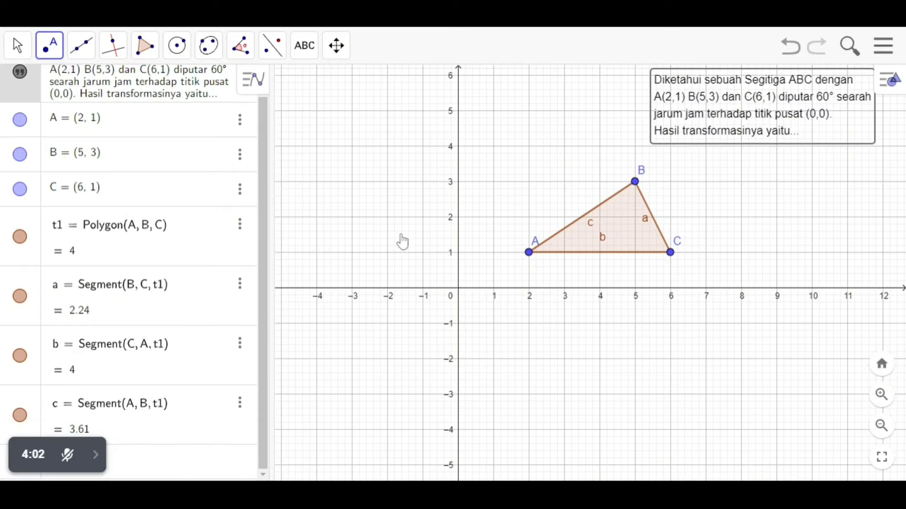
click(458, 288)
right_click(459, 296)
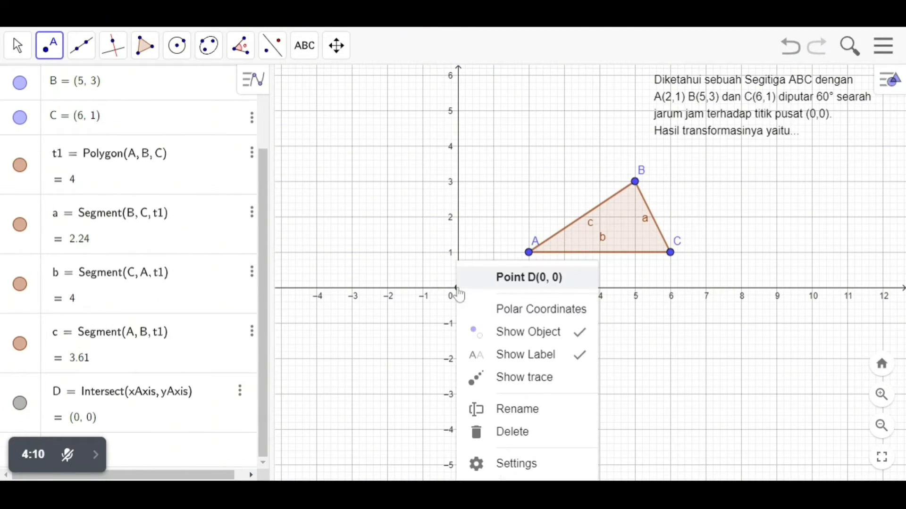
click(536, 360)
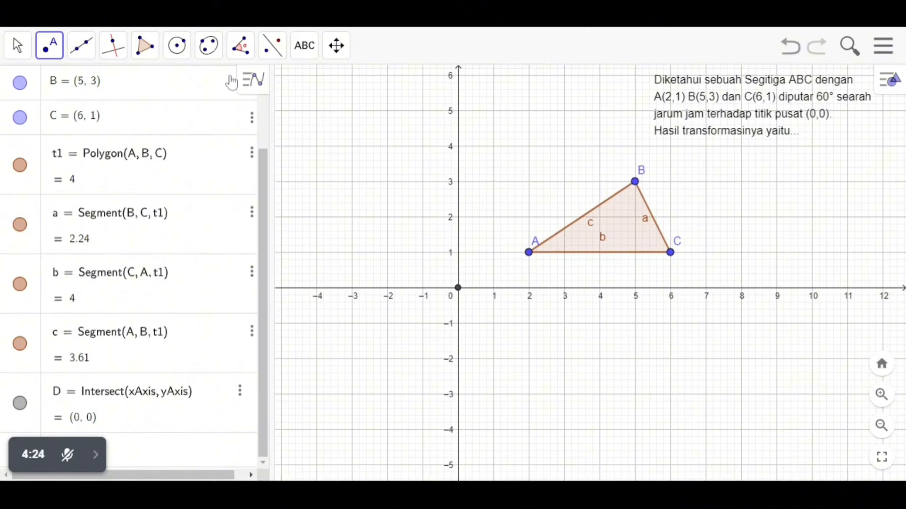
Create an angle slider α = 45° from 0° to 360° with a 1° increment, beside the triangle below the problem text.
click(298, 48)
click(332, 87)
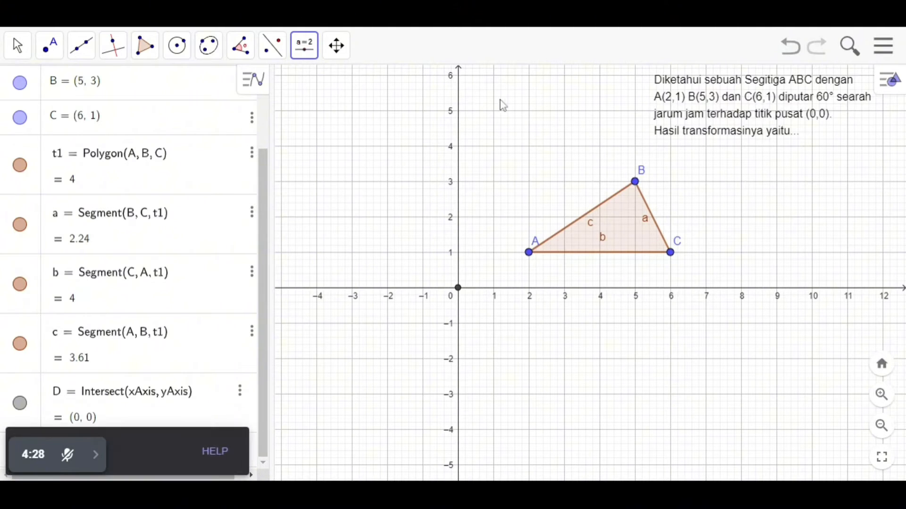
click(759, 183)
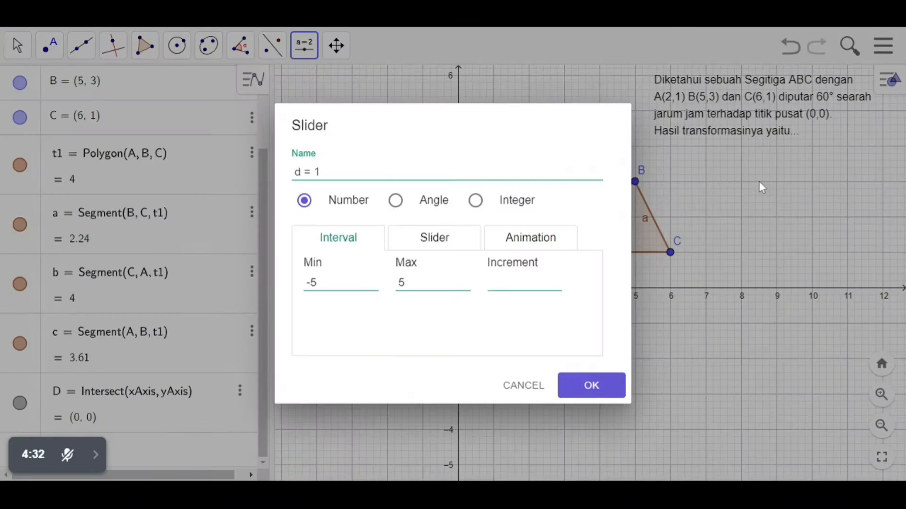
click(396, 202)
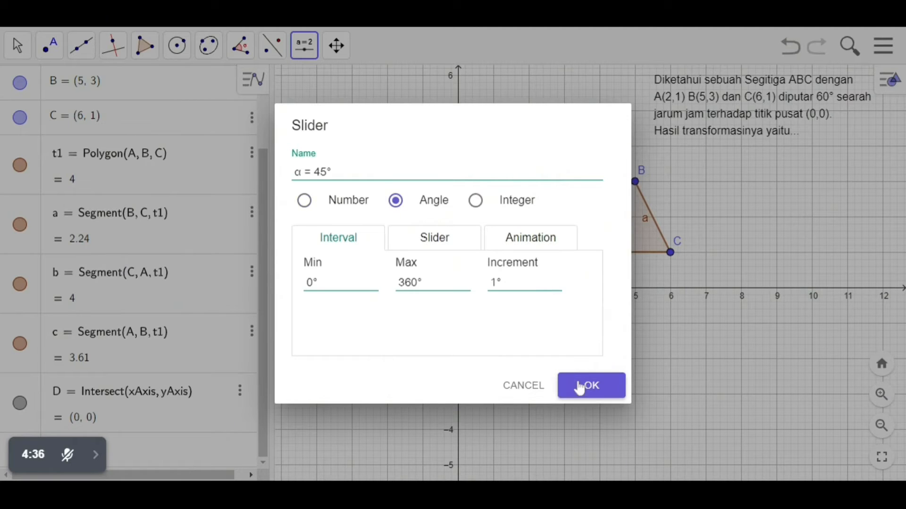
click(580, 388)
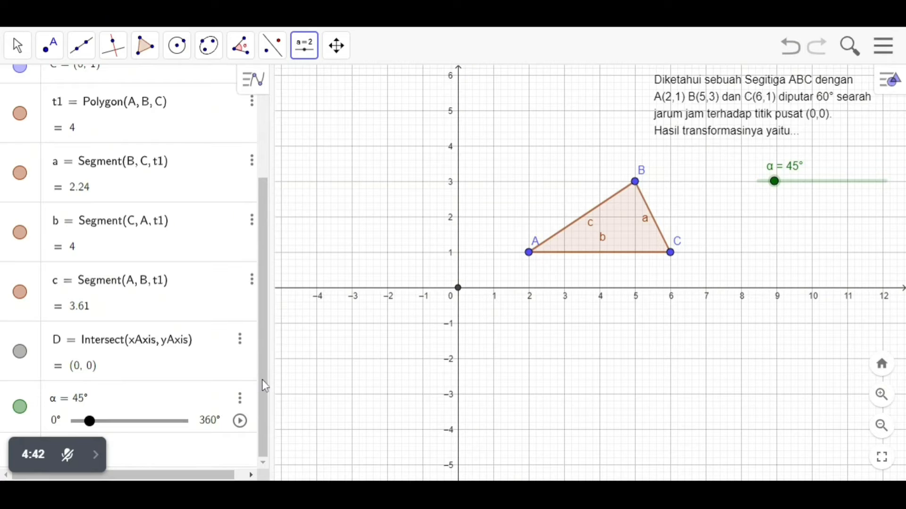
Enter the command rotate(t1, α, D) to rotate triangle ABC about the origin point by the slider angle.
click(219, 454)
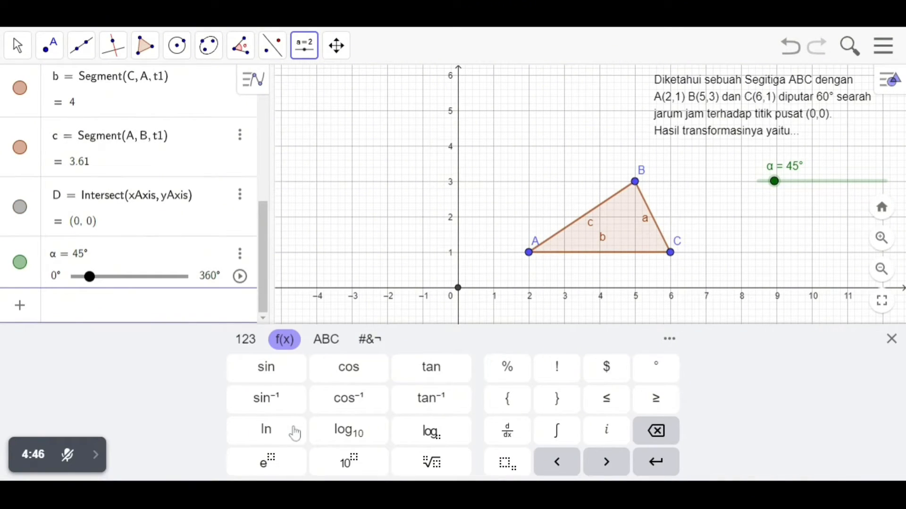
text(rotatw)
key(BackSpace)
text(e)
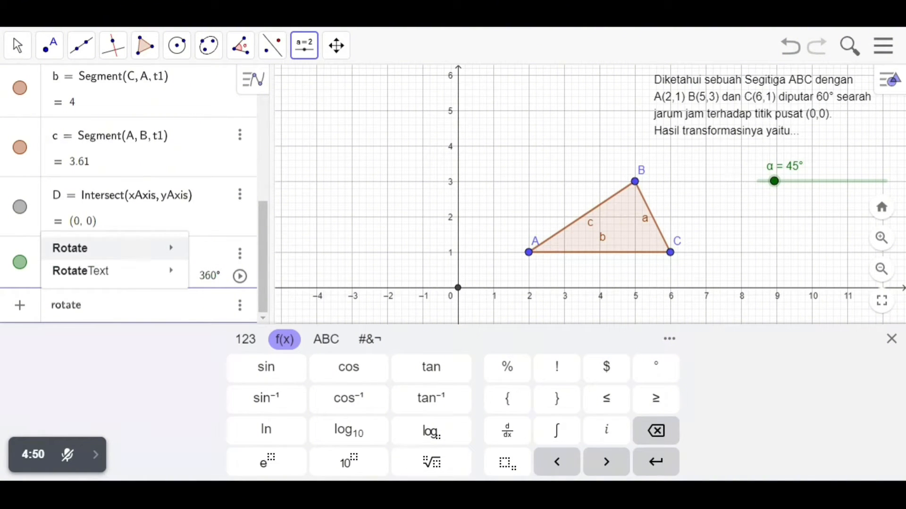
text((t1,)
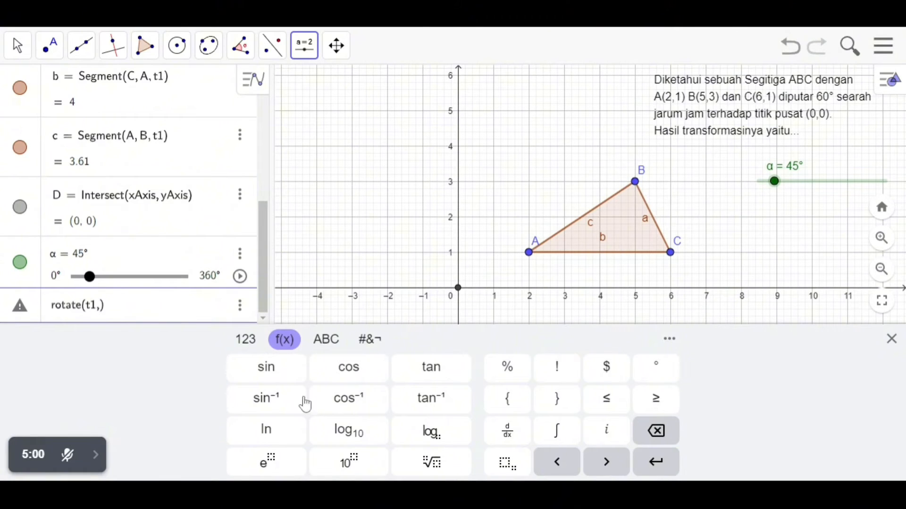
click(315, 345)
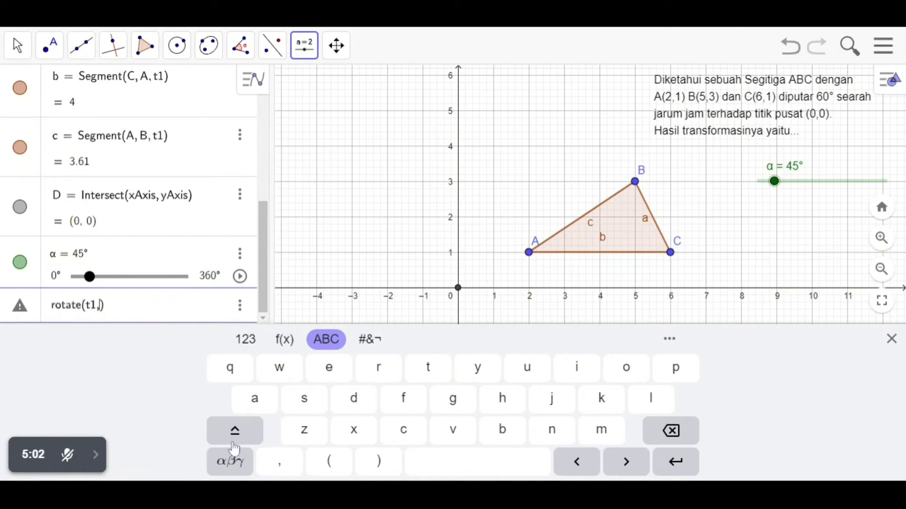
click(231, 459)
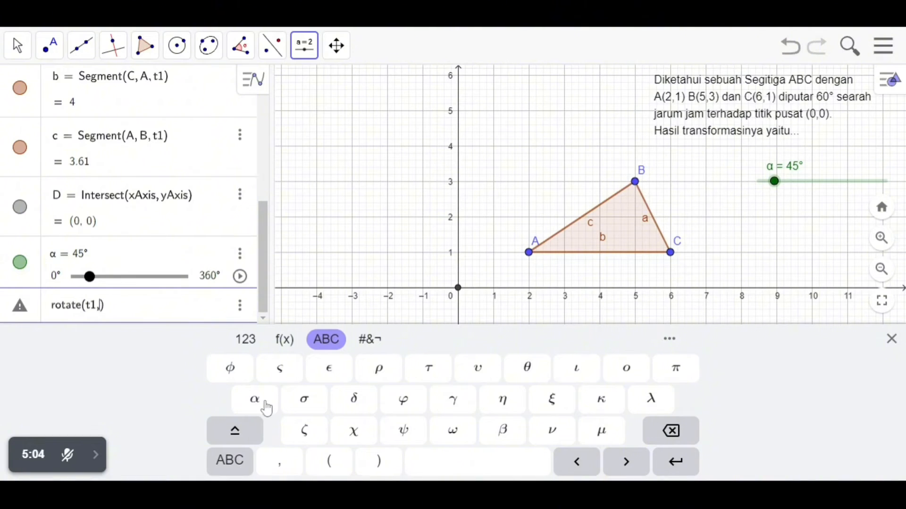
click(256, 400)
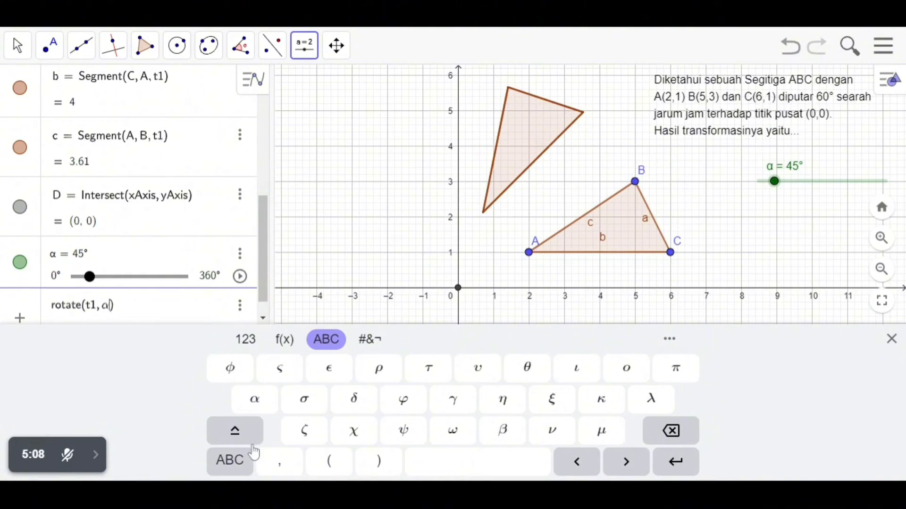
text(, )
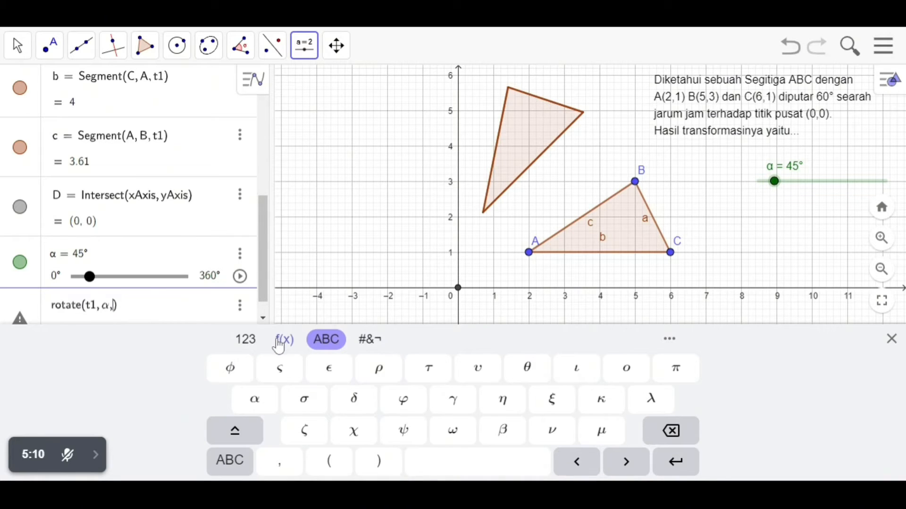
text(D)
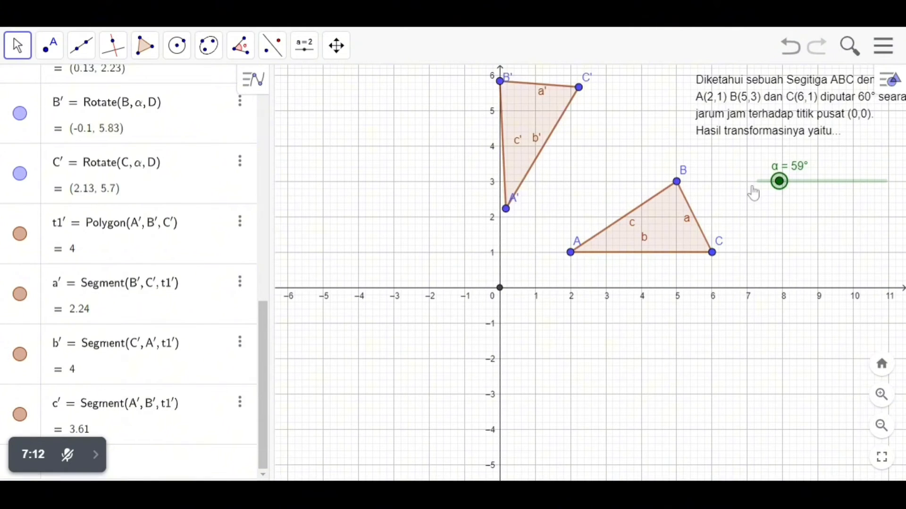
Set the α slider to 0° and turn on the trace of the rotated triangle A′B′C′.
drag(778, 181, 757, 182)
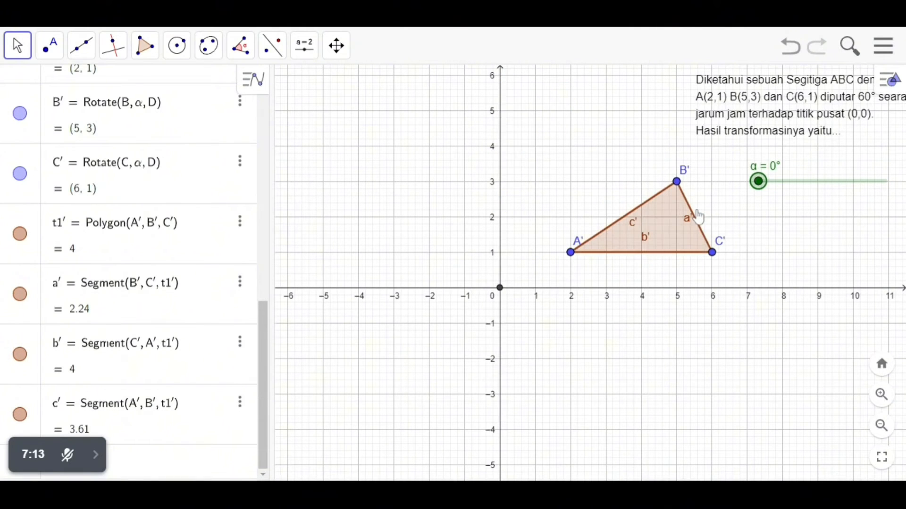
right_click(664, 238)
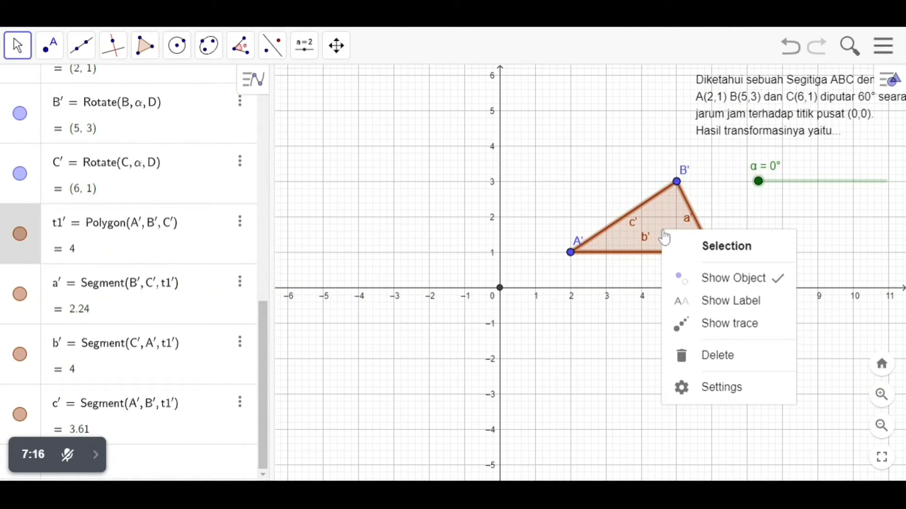
click(724, 325)
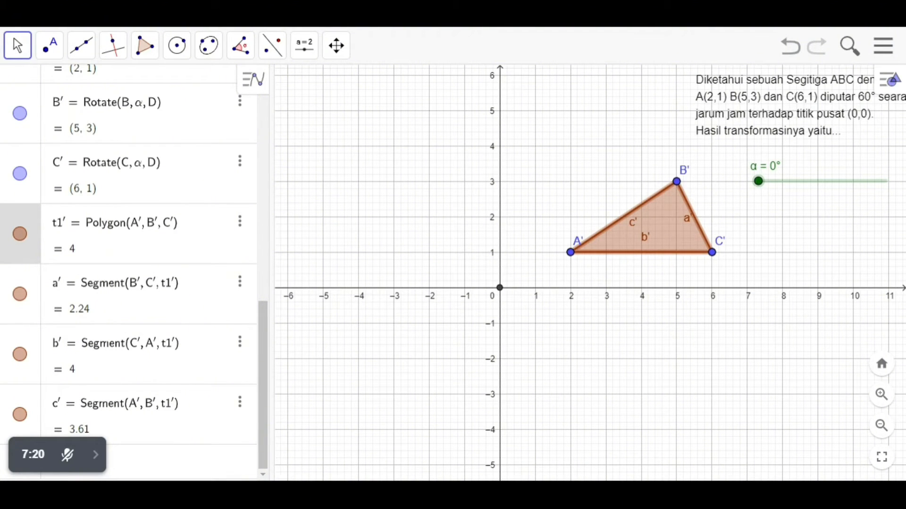
Move the problem text to the upper part of the first quadrant, clear of the slider, with the whole text in view.
click(758, 182)
click(883, 431)
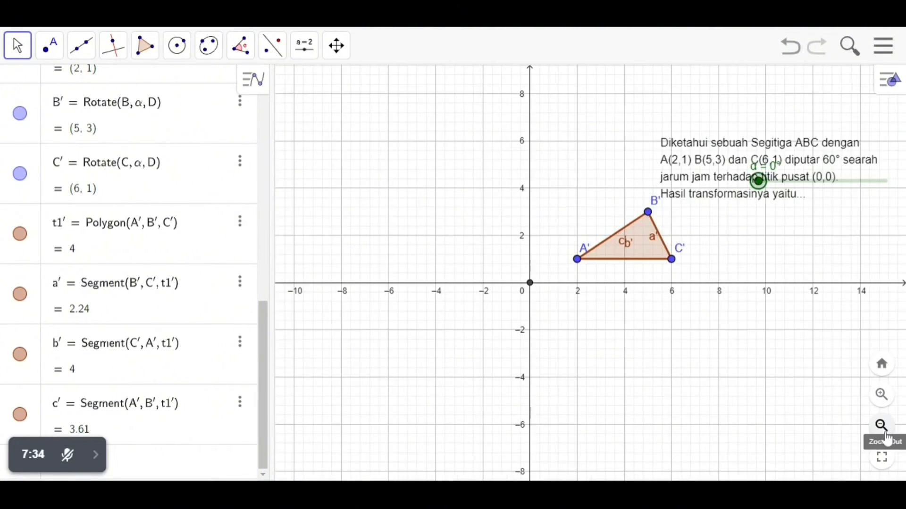
click(886, 435)
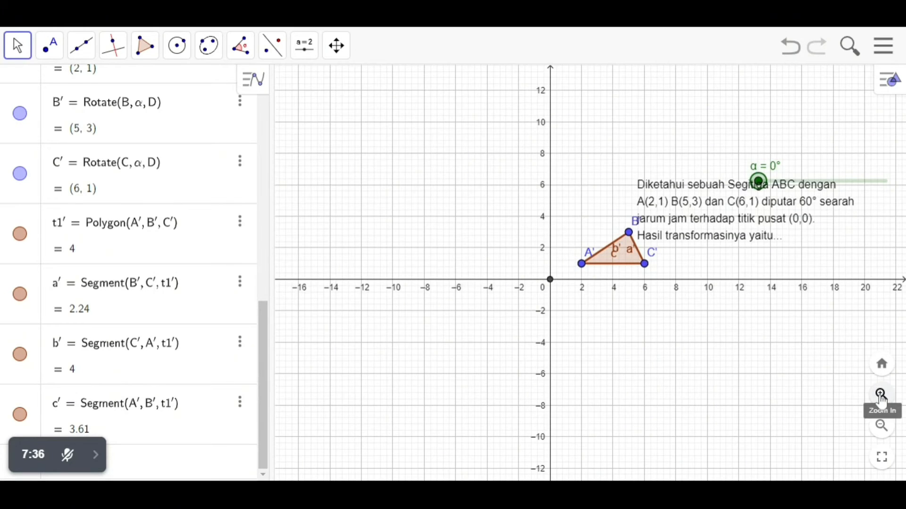
click(881, 396)
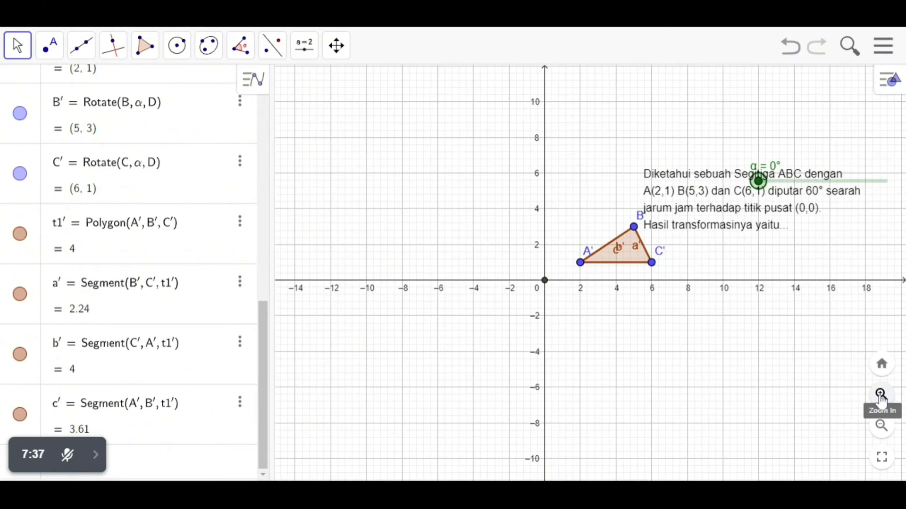
click(881, 397)
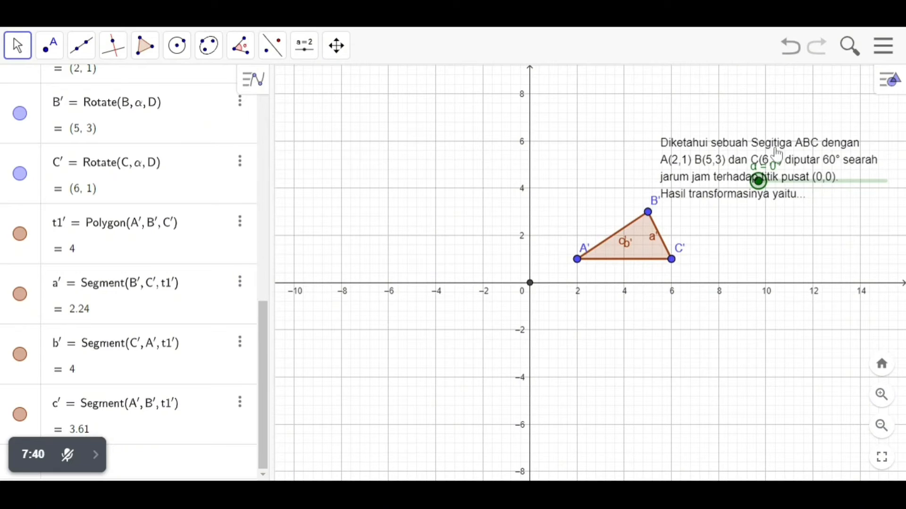
drag(777, 155, 773, 91)
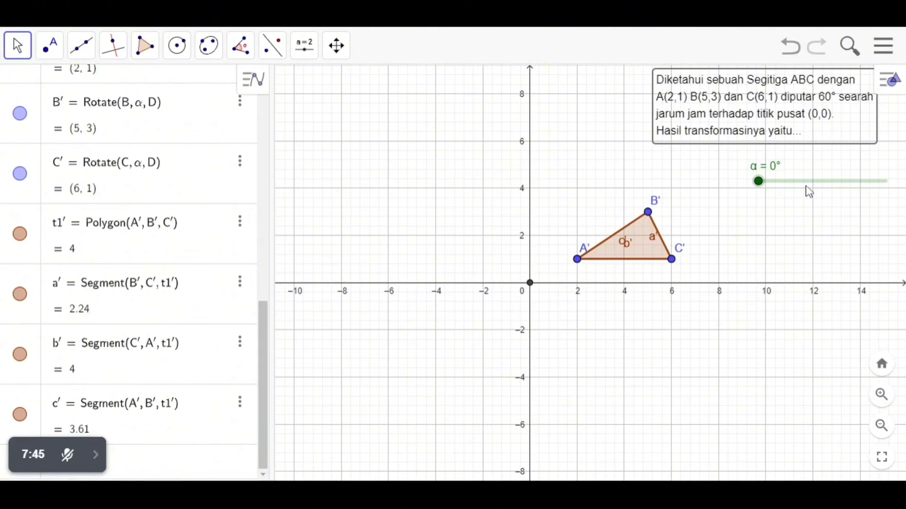
Move the α slider to the upper part of the second quadrant and start its animation.
drag(809, 191, 426, 120)
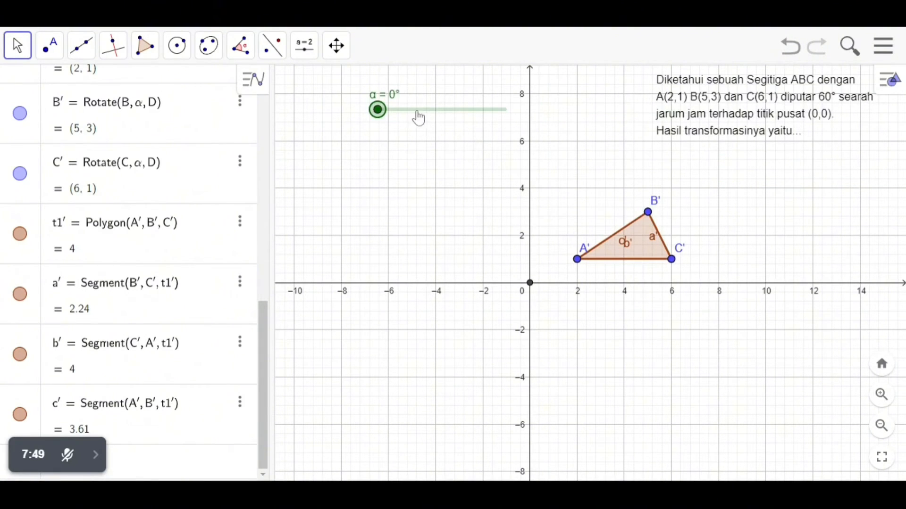
right_click(378, 111)
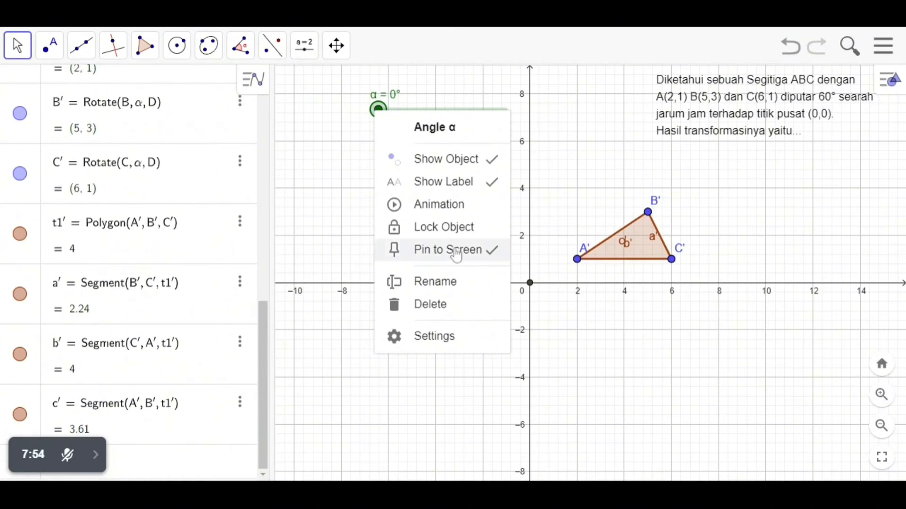
click(453, 208)
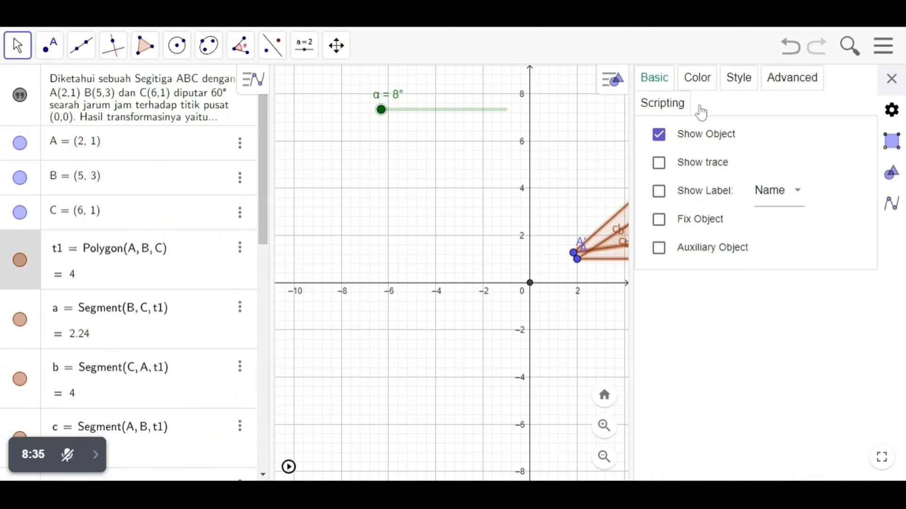
Recolour both the original and the rotated triangle Light Blue (#7D7DFF).
click(696, 79)
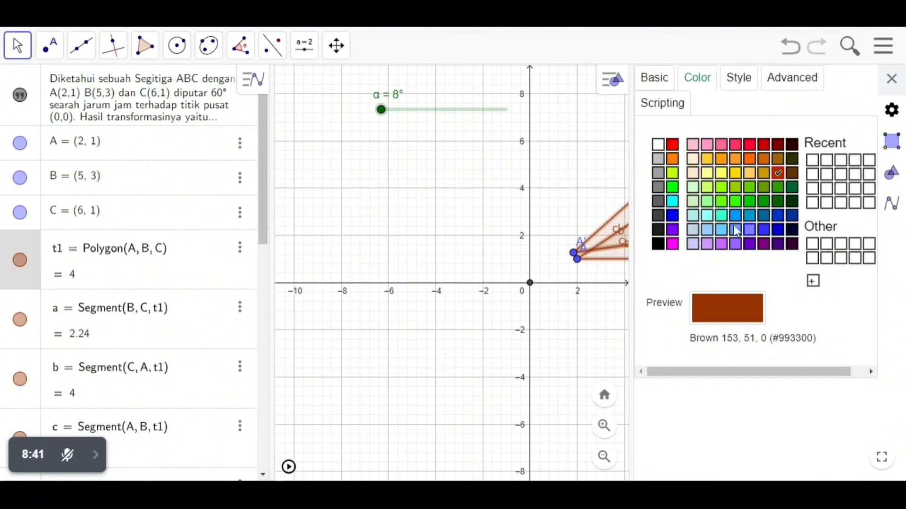
click(750, 229)
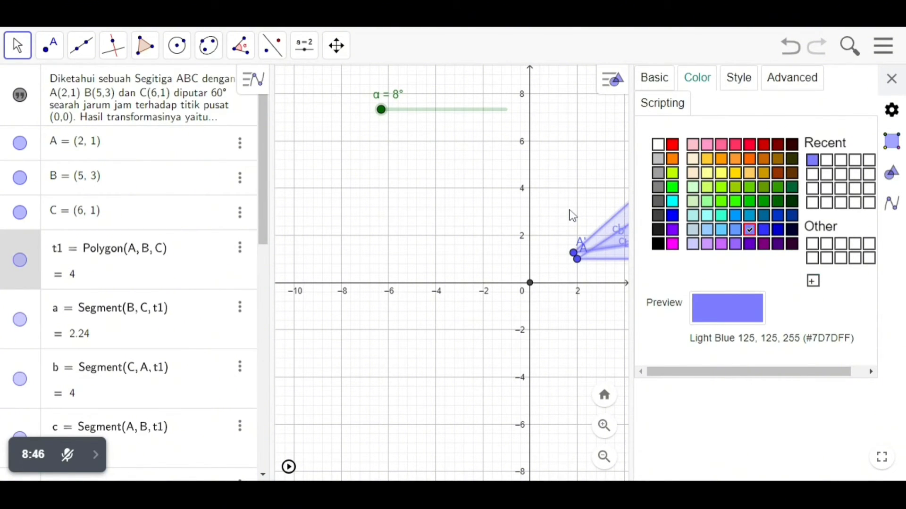
click(573, 216)
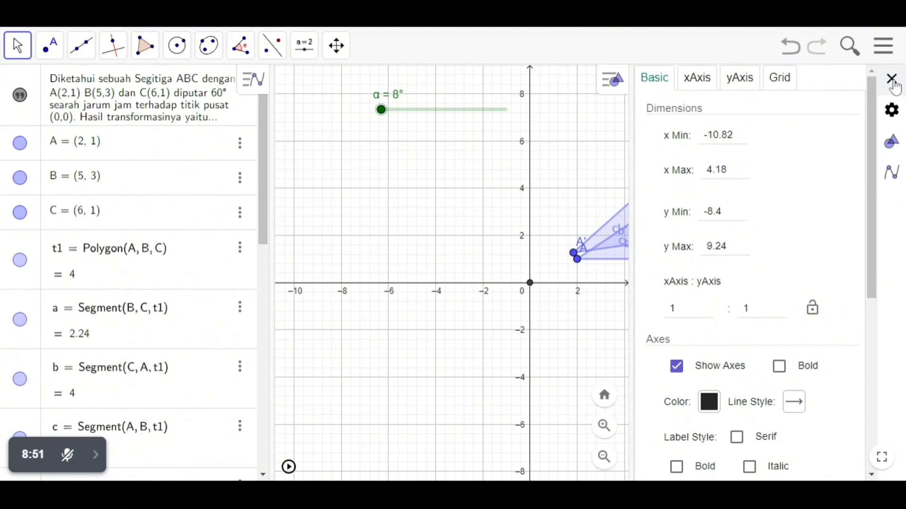
click(891, 79)
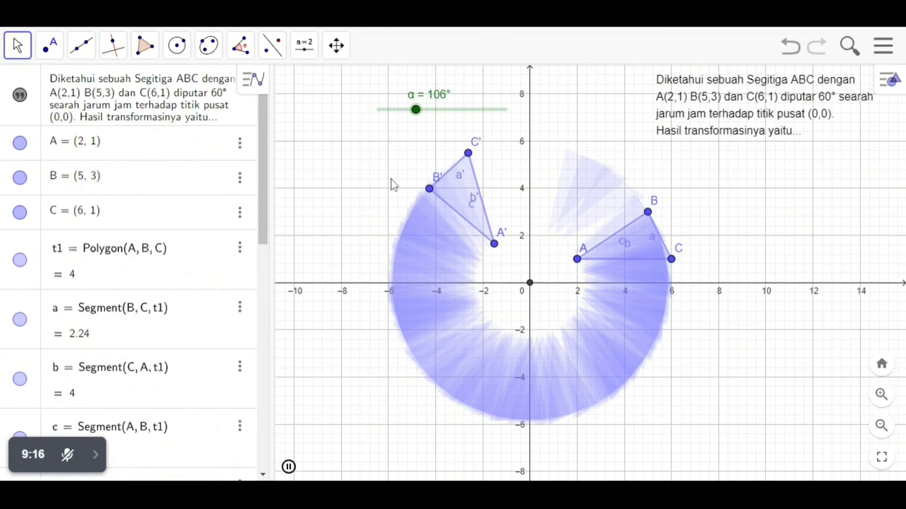
Stop the slider animation, set α to 60° and review the coordinates of the rotated points A′, B′ and C′.
click(407, 111)
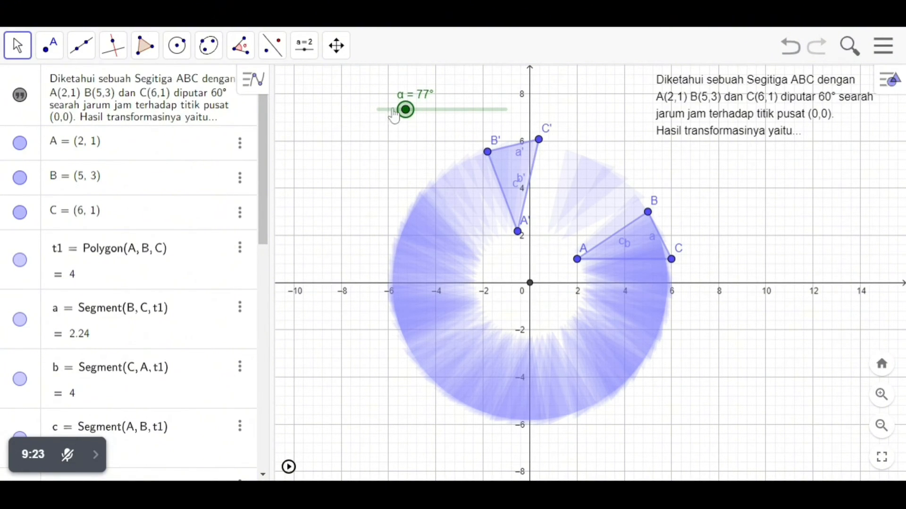
drag(405, 110, 404, 109)
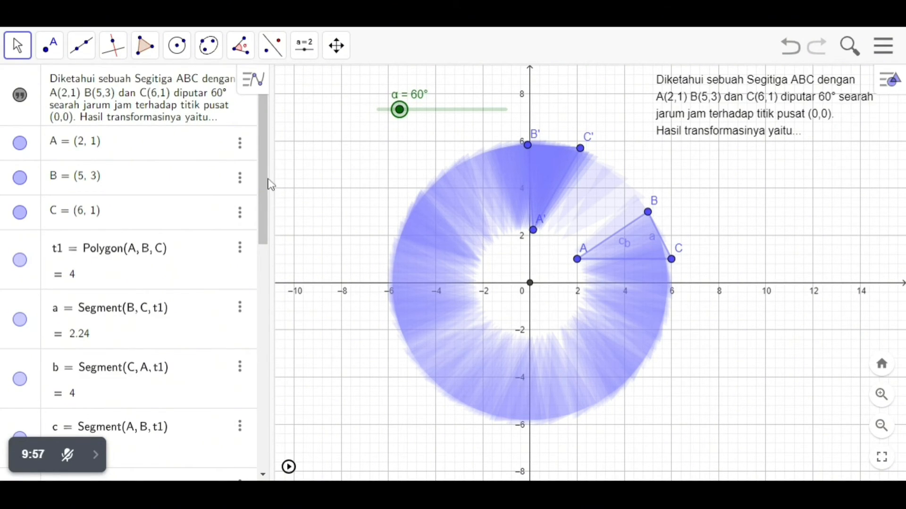
scroll(265, 216, down, 1)
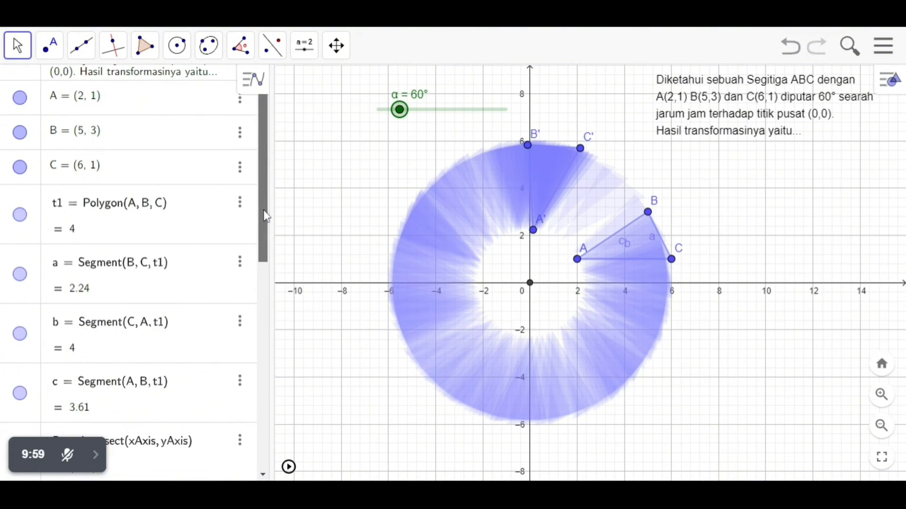
drag(265, 216, 272, 326)
drag(270, 336, 276, 394)
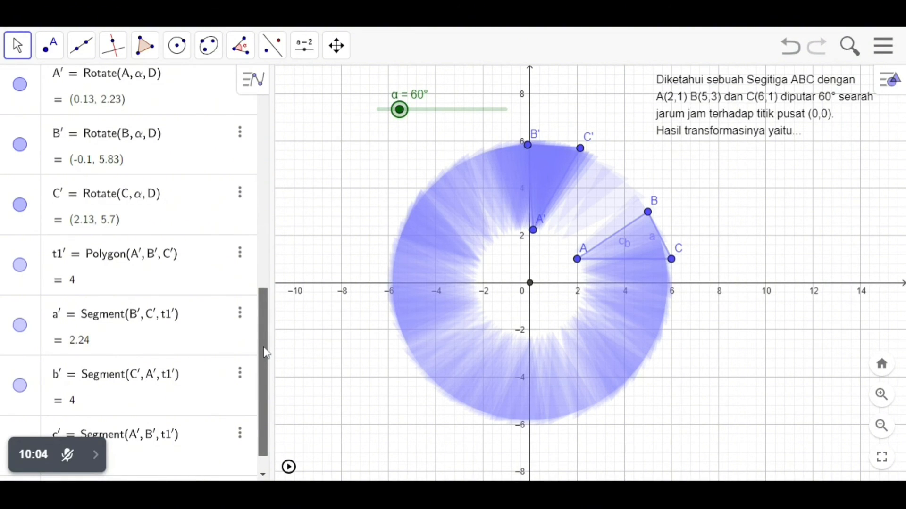
scroll(265, 352, up, 2)
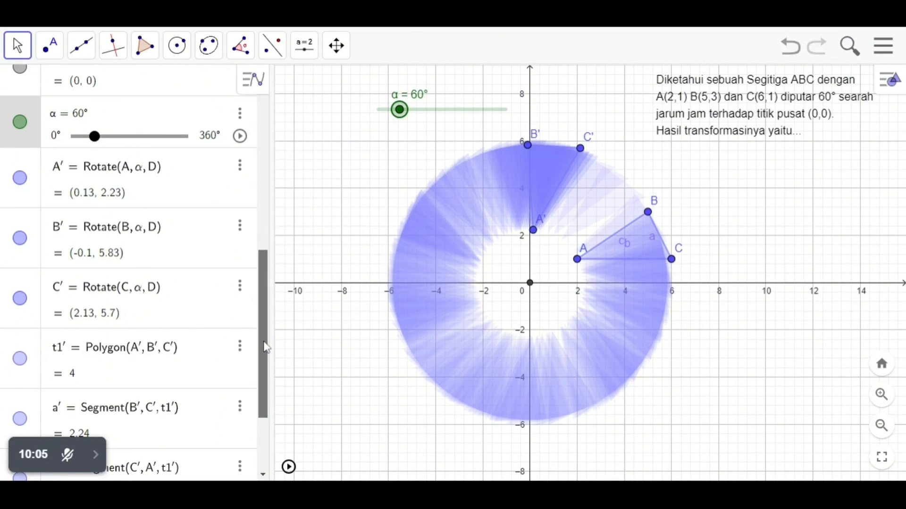
drag(266, 347, 263, 345)
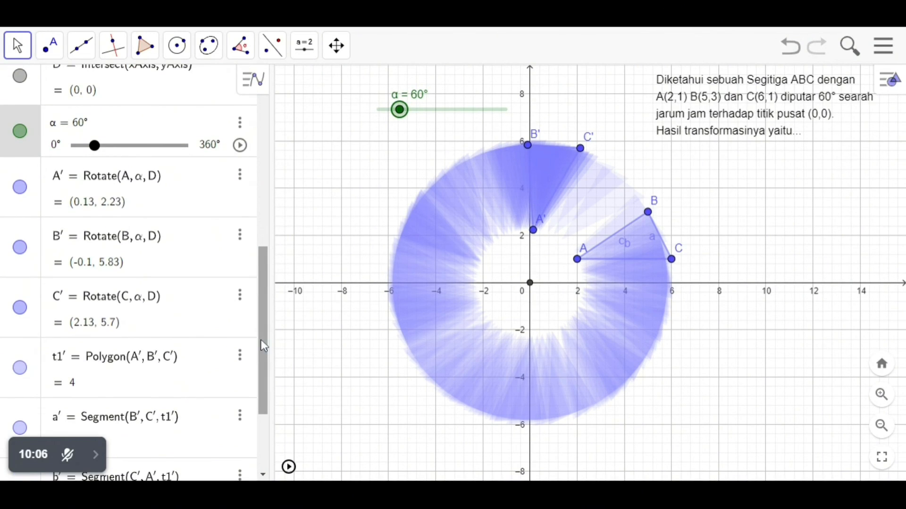